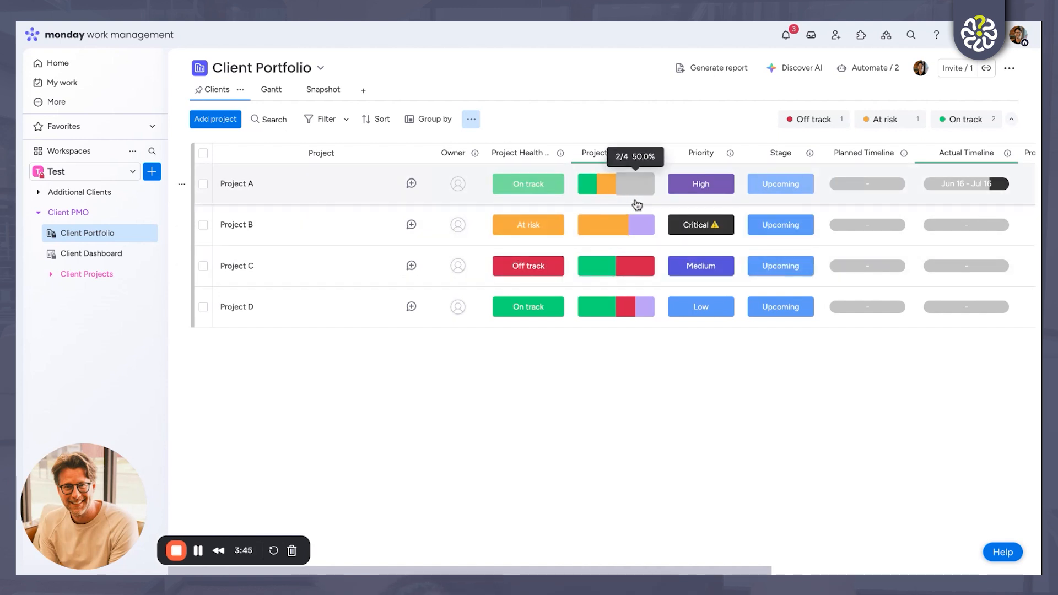
# Step: Set Project A's planned timeline in the Client Portfolio to July 15–31, 2025
pyautogui.moveTo(606, 233)
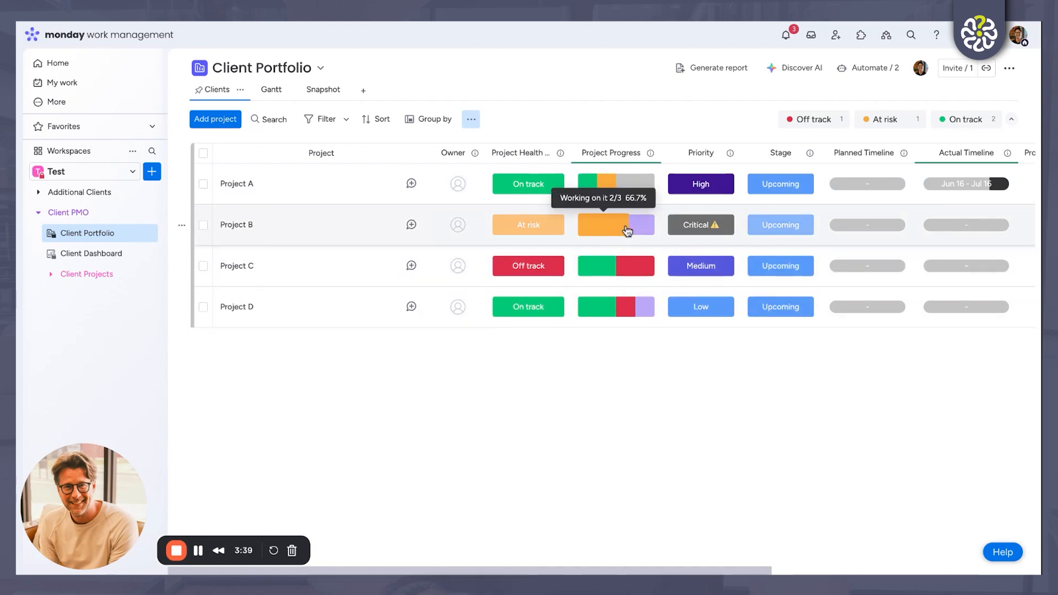
pyautogui.hscroll(3, 627, 231)
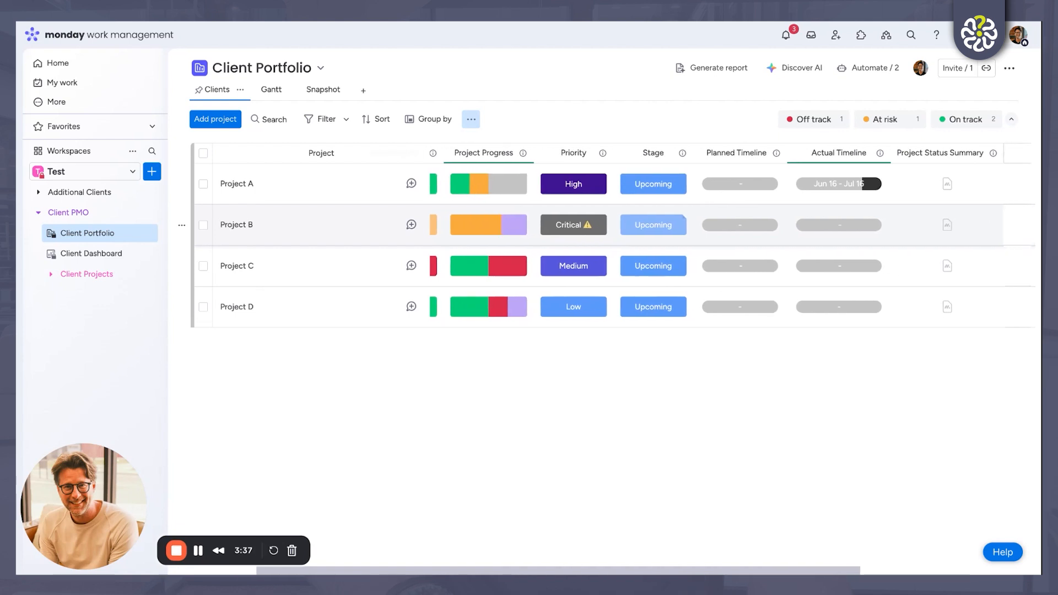
pyautogui.hscroll(2, 733, 237)
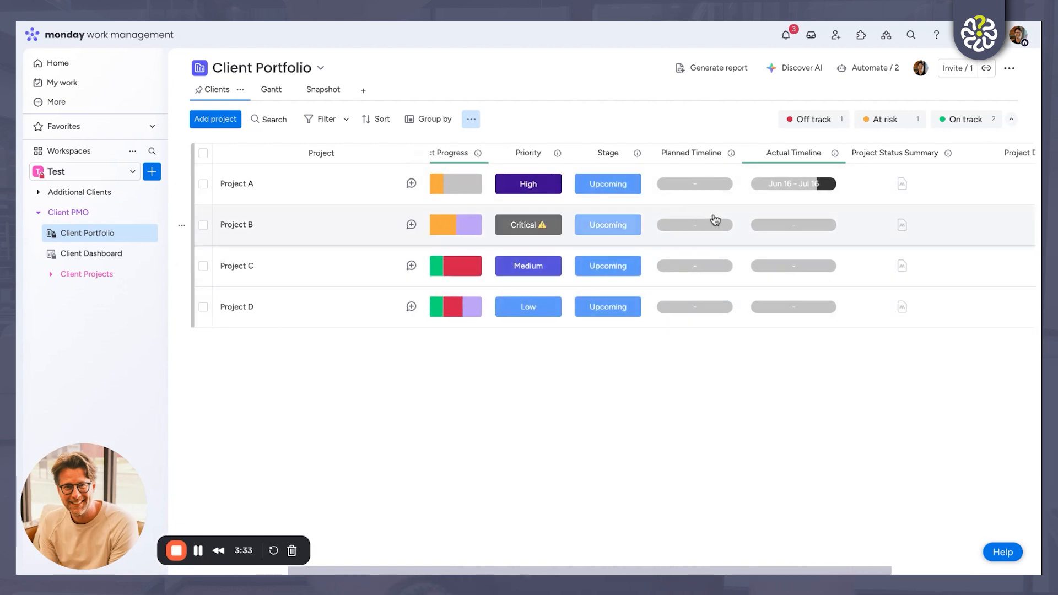
pyautogui.click(696, 188)
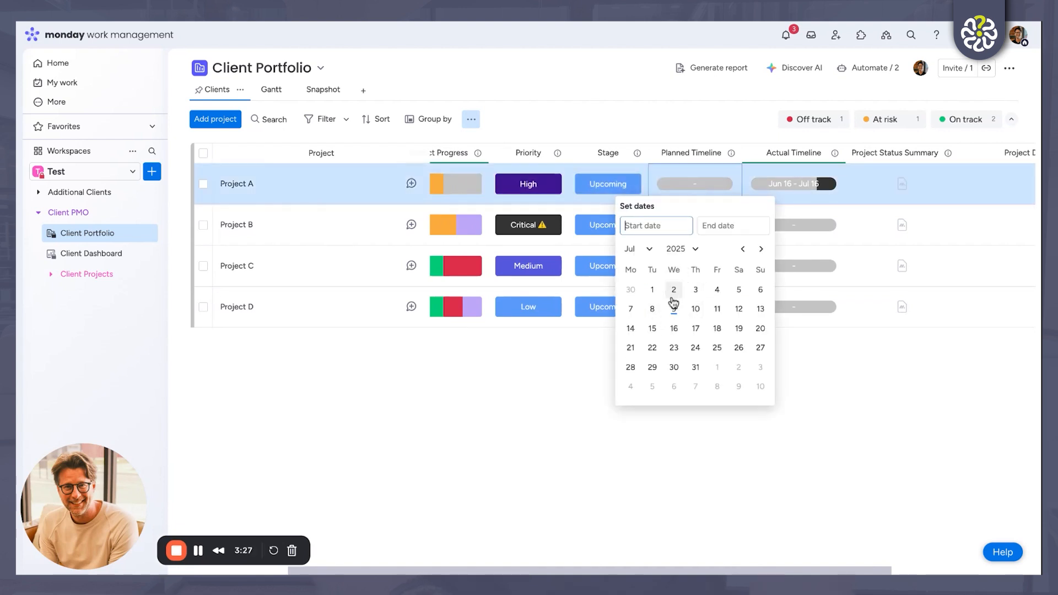
pyautogui.click(653, 329)
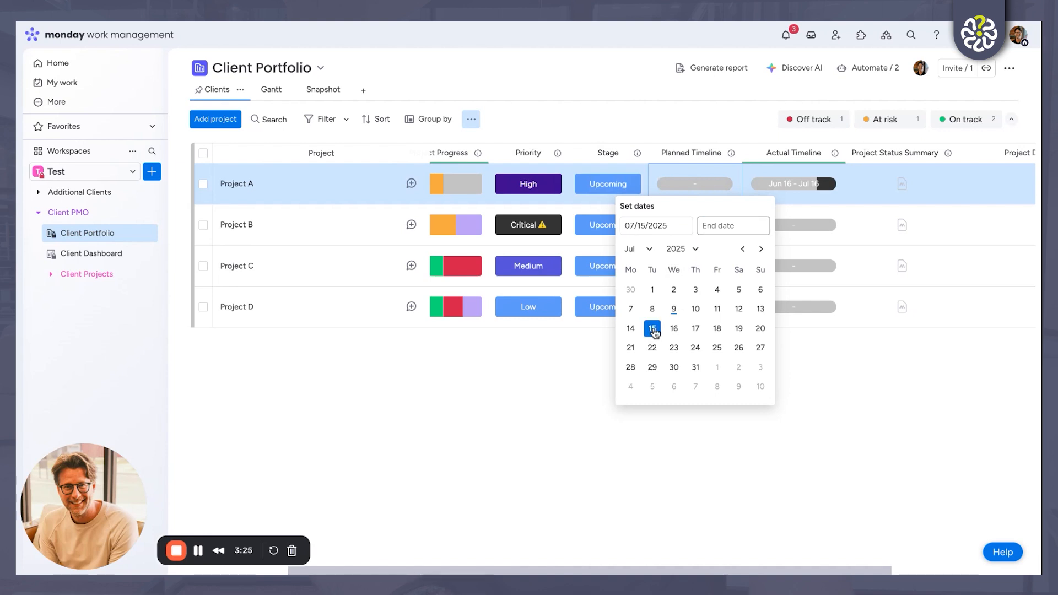
pyautogui.click(695, 371)
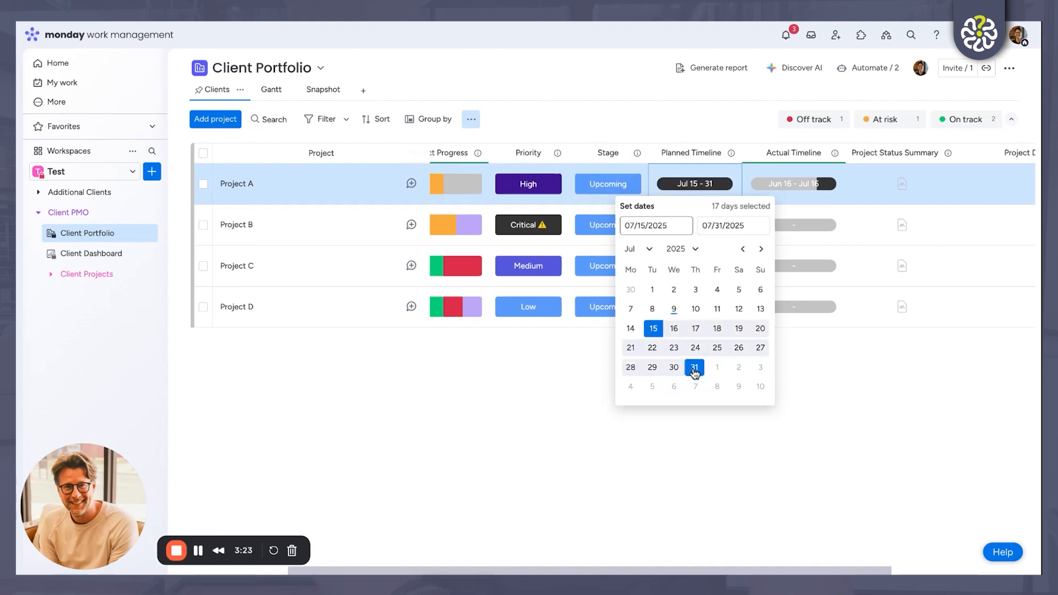
pyautogui.click(731, 438)
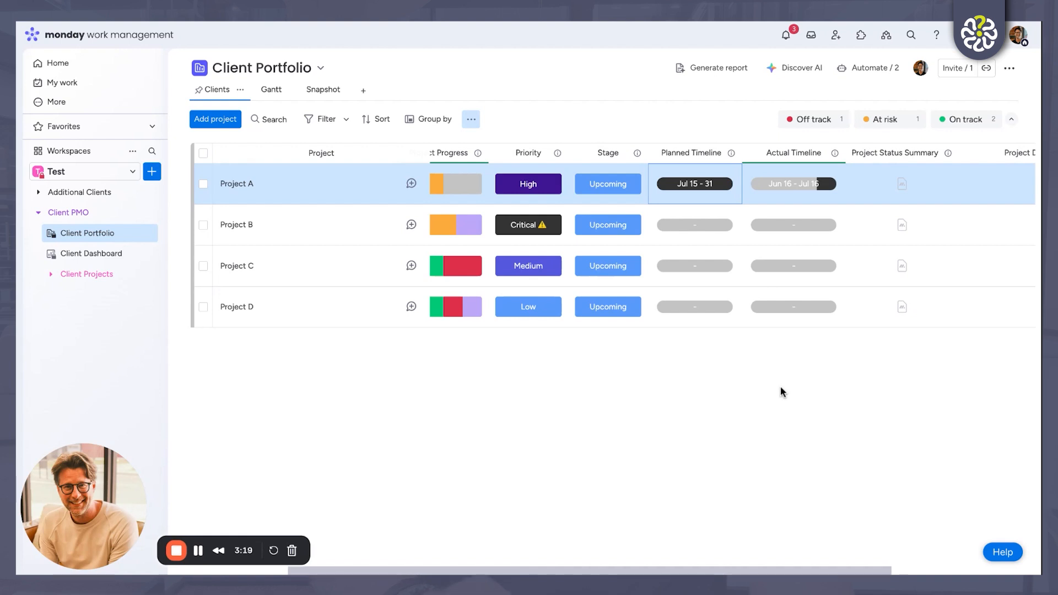
# Step: Review Project A's insights from the portfolio, drilling into the "Working on it" tasks of its project progress, and close them
pyautogui.click(292, 192)
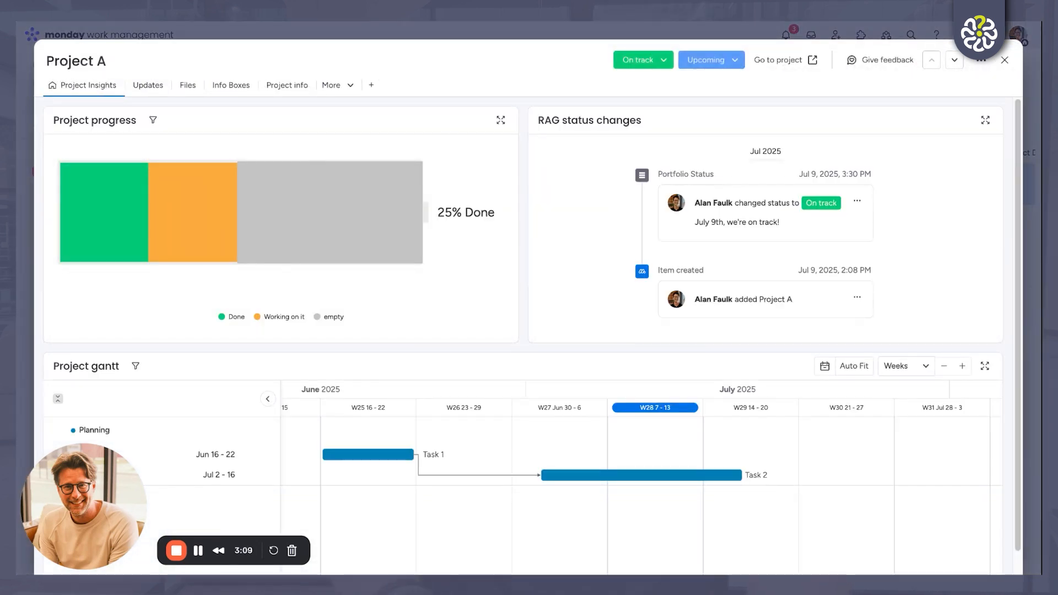
pyautogui.moveTo(131, 219)
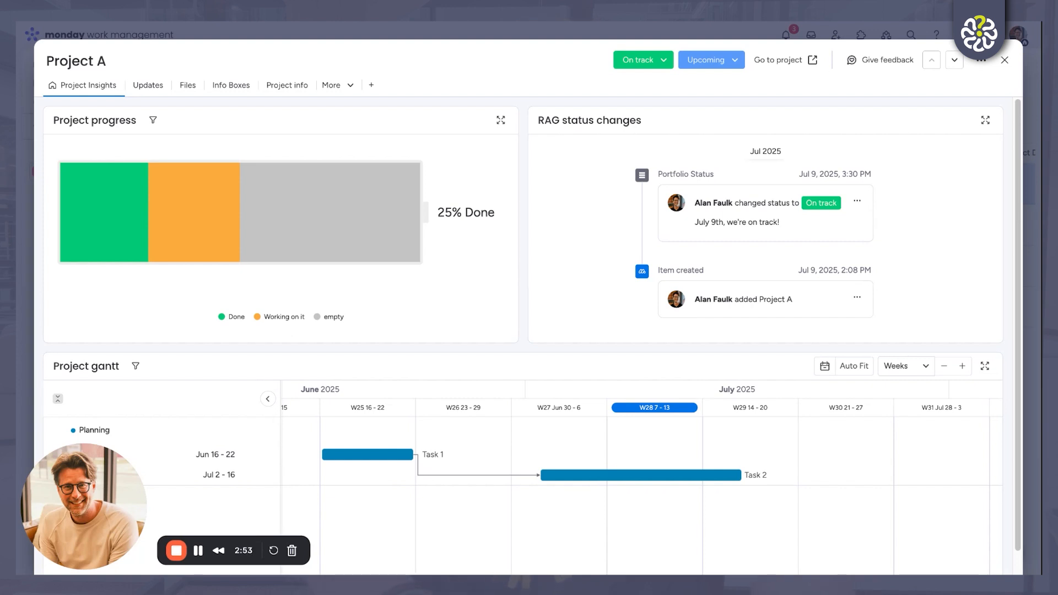
pyautogui.click(188, 206)
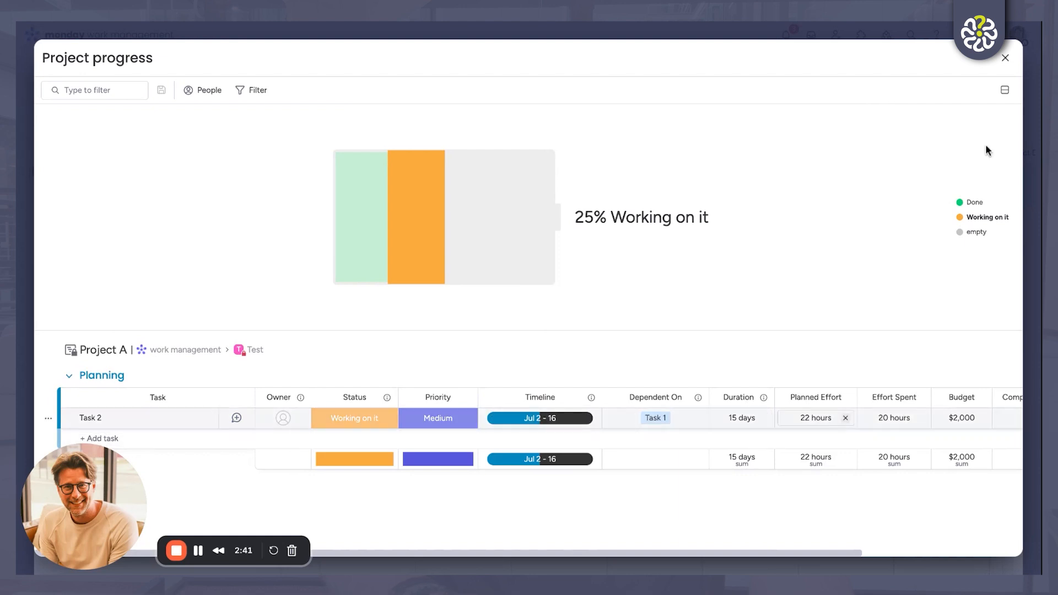
pyautogui.click(1005, 58)
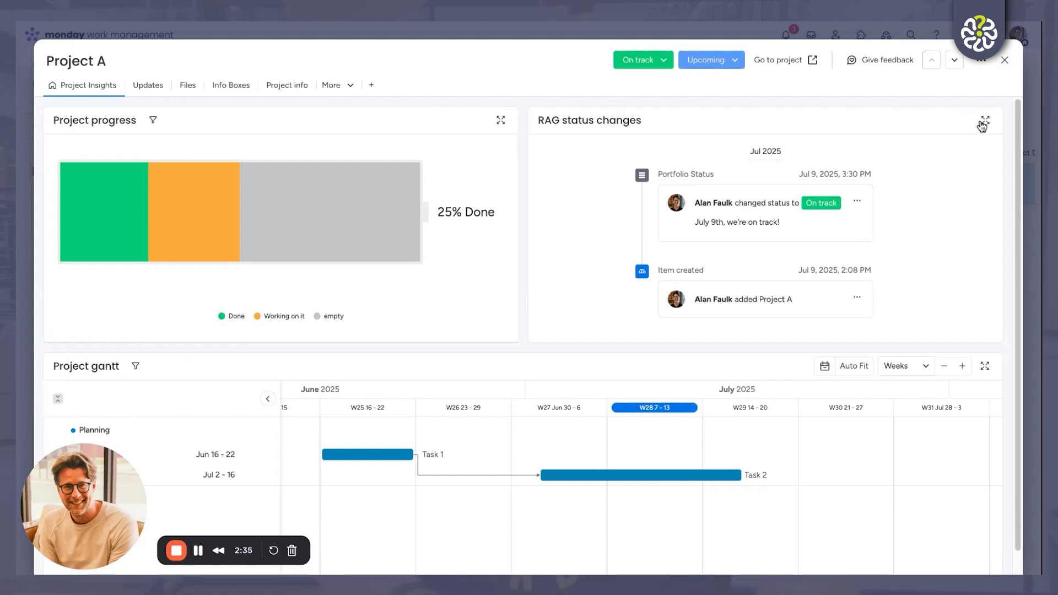
pyautogui.click(1003, 66)
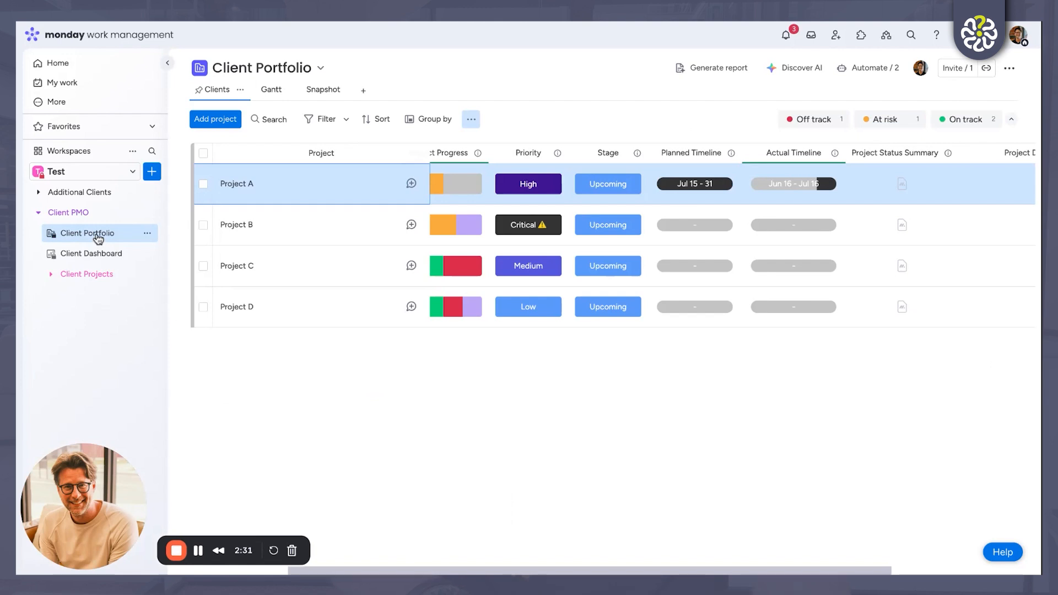
# Step: In the Project A board under Client Projects, set Task 1's status to Stuck and Task 3's status to Future steps
pyautogui.click(53, 277)
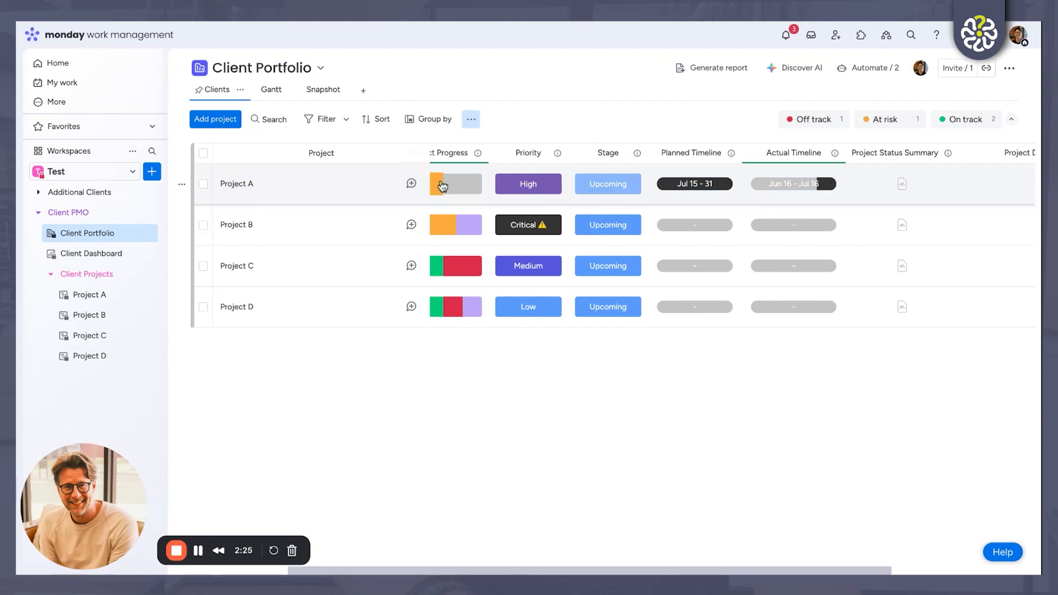
pyautogui.moveTo(442, 186)
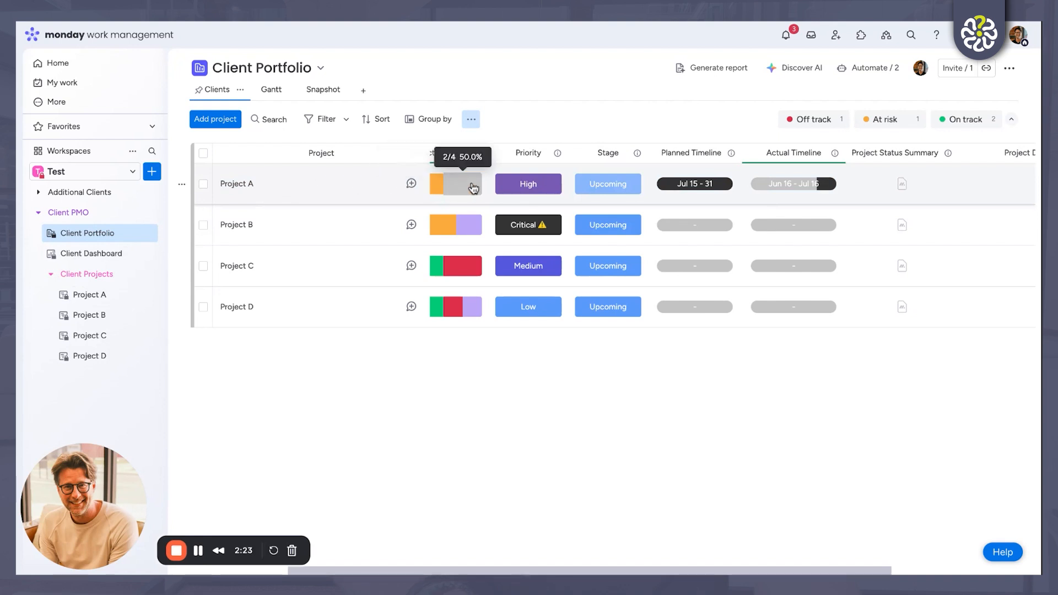
pyautogui.click(95, 298)
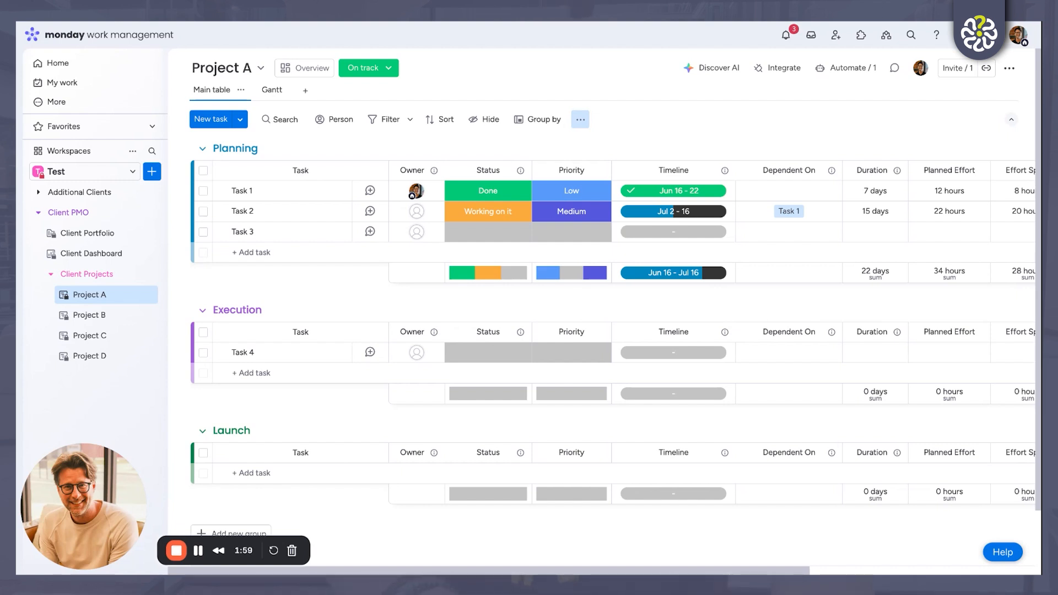
pyautogui.click(486, 190)
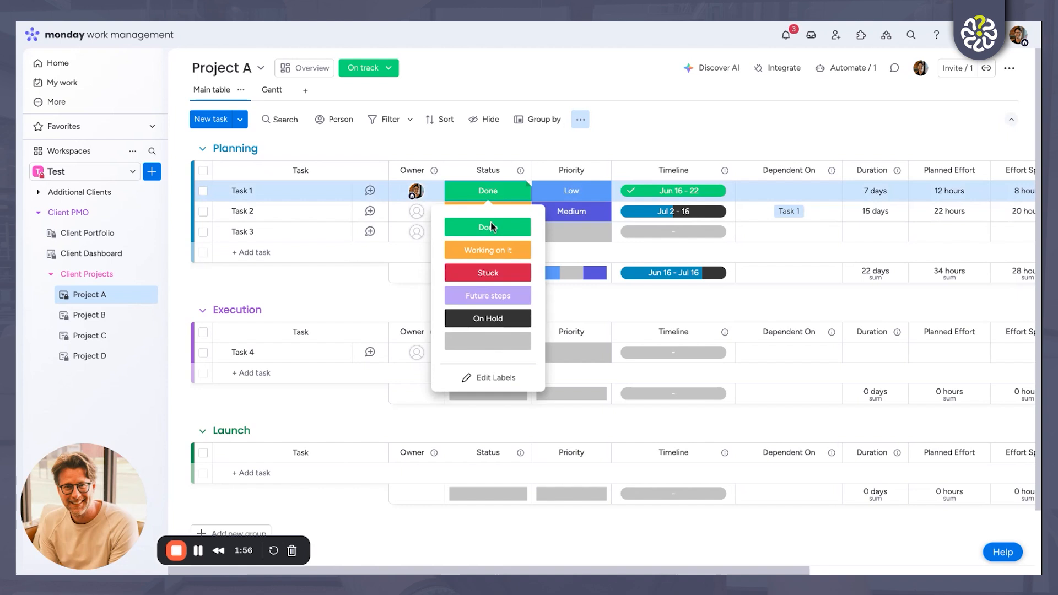
pyautogui.click(497, 274)
pyautogui.click(500, 234)
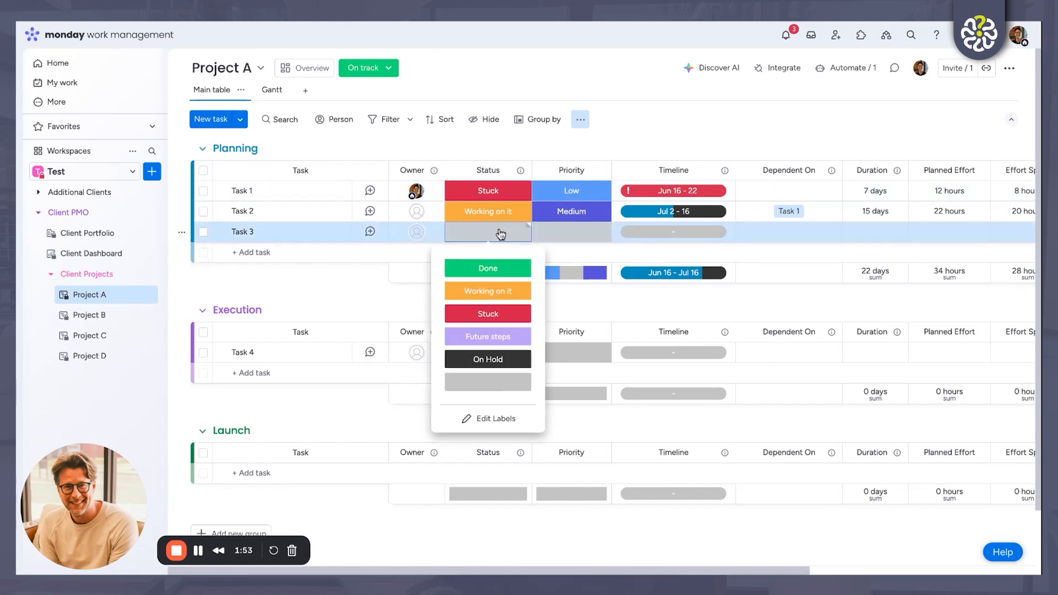
pyautogui.click(501, 335)
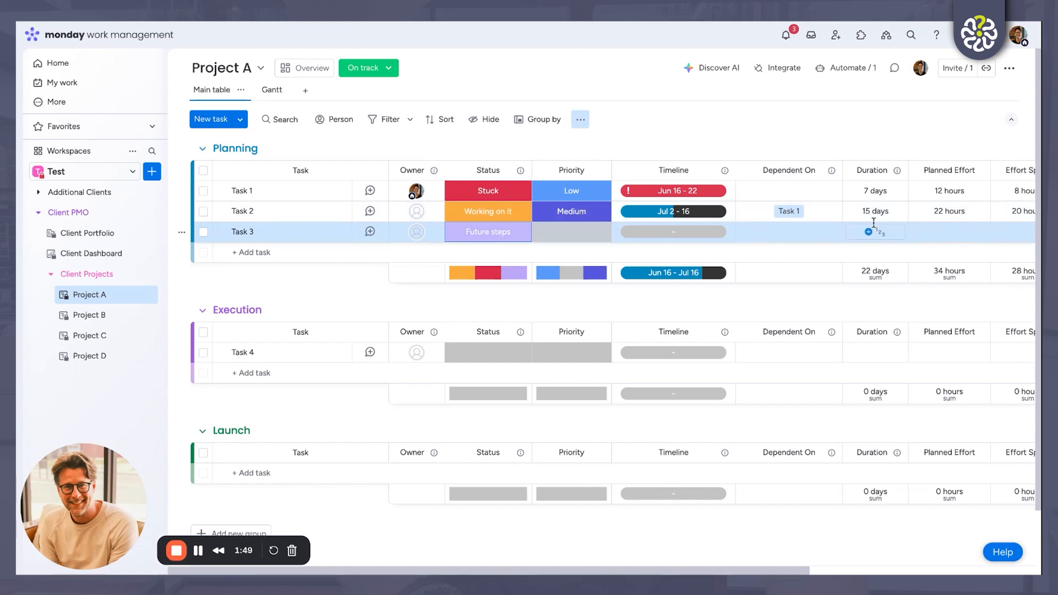
# Step: Look over Project A's effort and budget columns, and check its project progress in the Client Portfolio
pyautogui.hscroll(5, 870, 228)
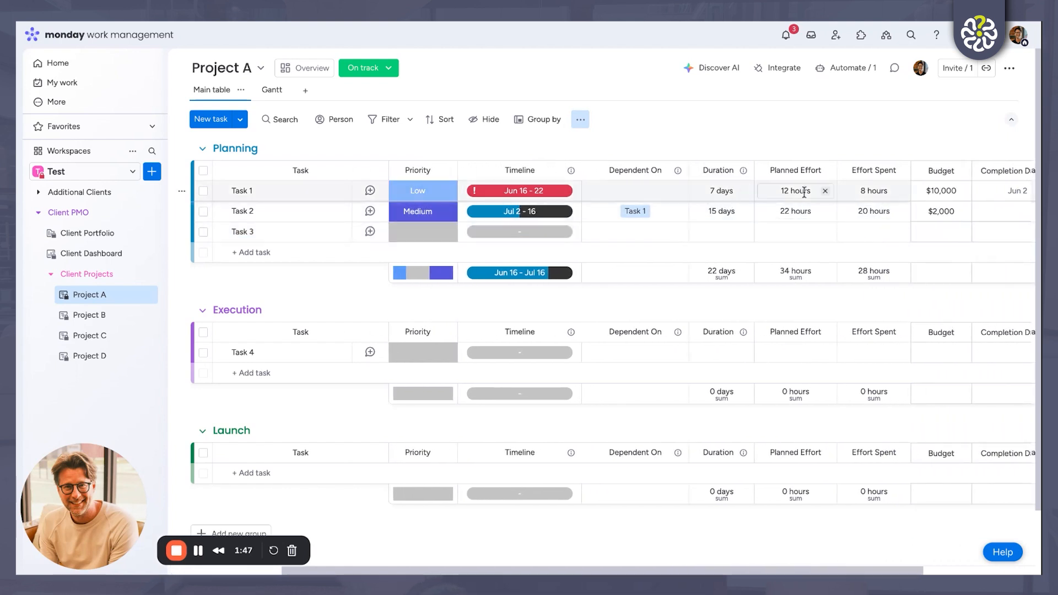
pyautogui.hscroll(2, 860, 190)
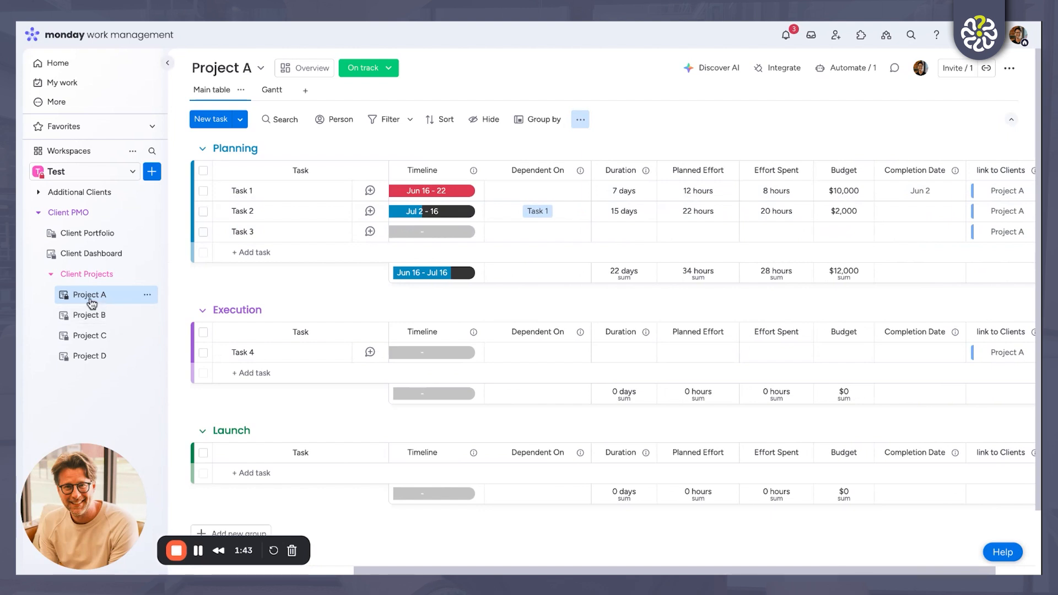
pyautogui.click(101, 237)
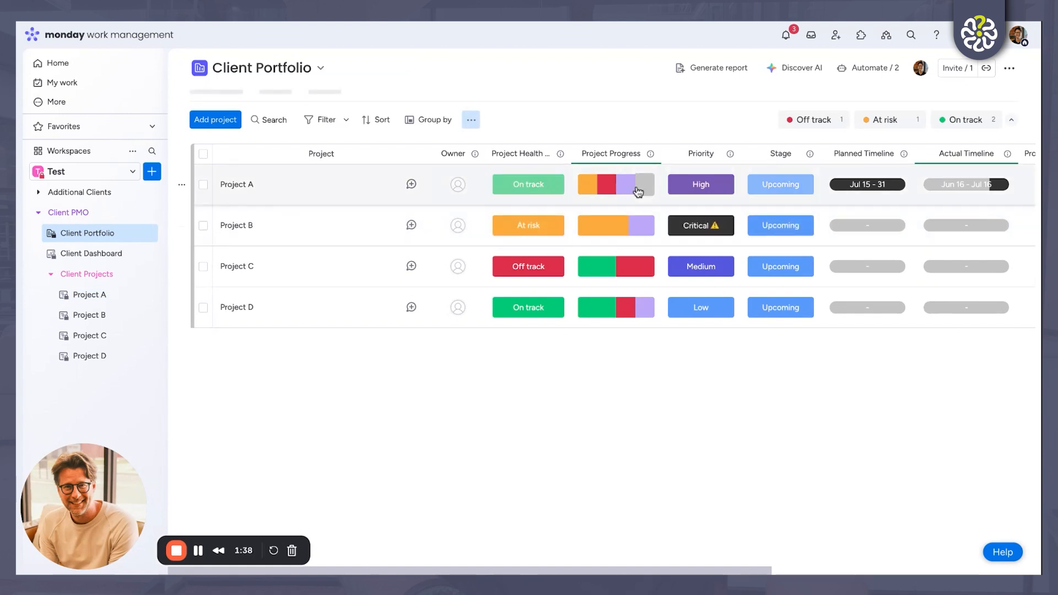
pyautogui.moveTo(607, 191)
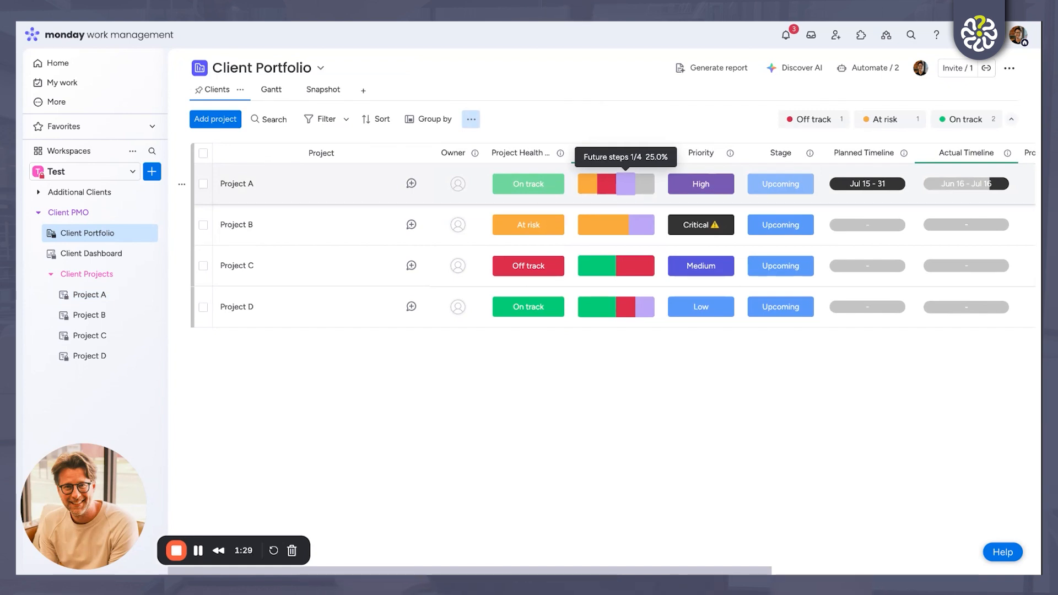
# Step: Review the Client Dashboard's projects with stuck tasks and inspect the Future steps slice of the project tasks by status
pyautogui.click(104, 259)
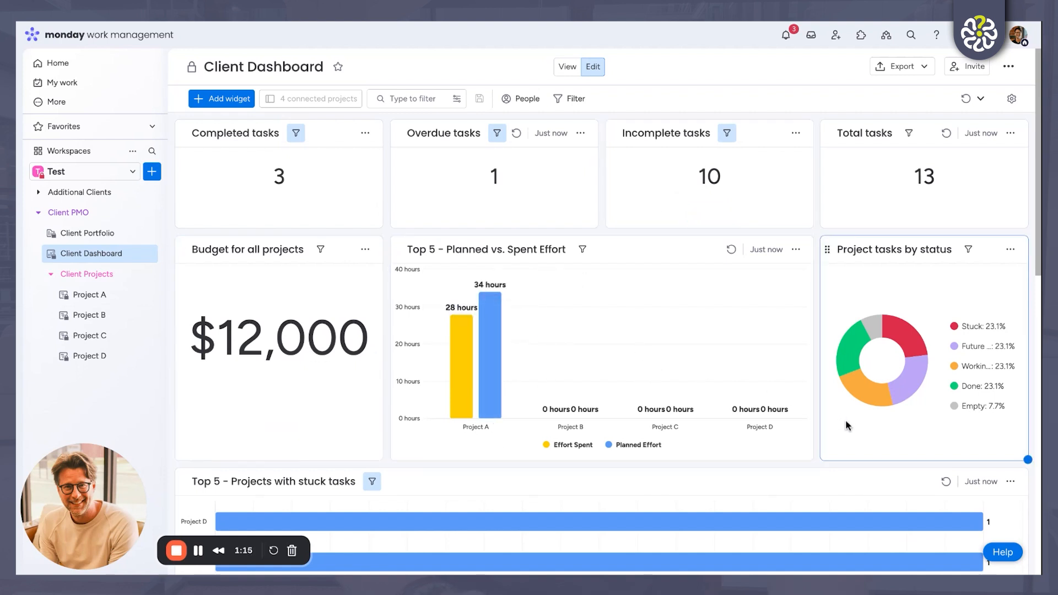
pyautogui.scroll(-3, 844, 422)
pyautogui.moveTo(844, 426)
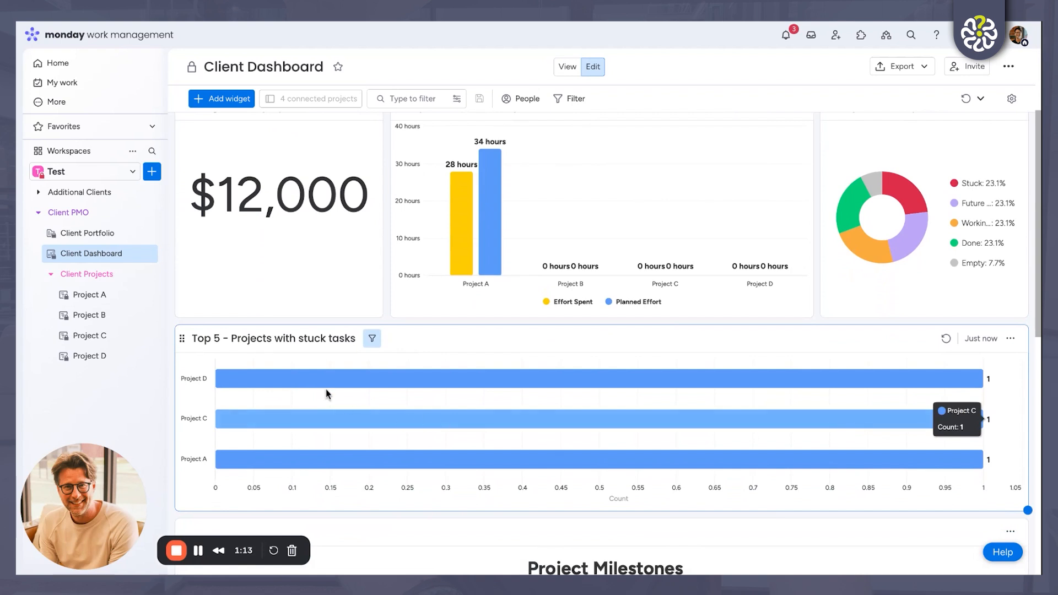
pyautogui.moveTo(288, 469)
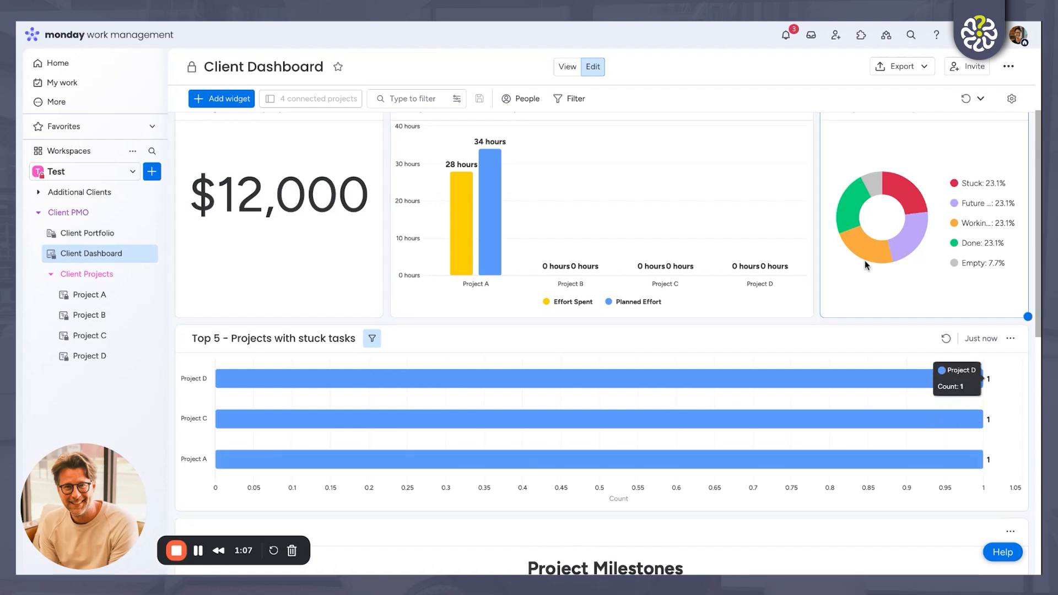
pyautogui.click(919, 238)
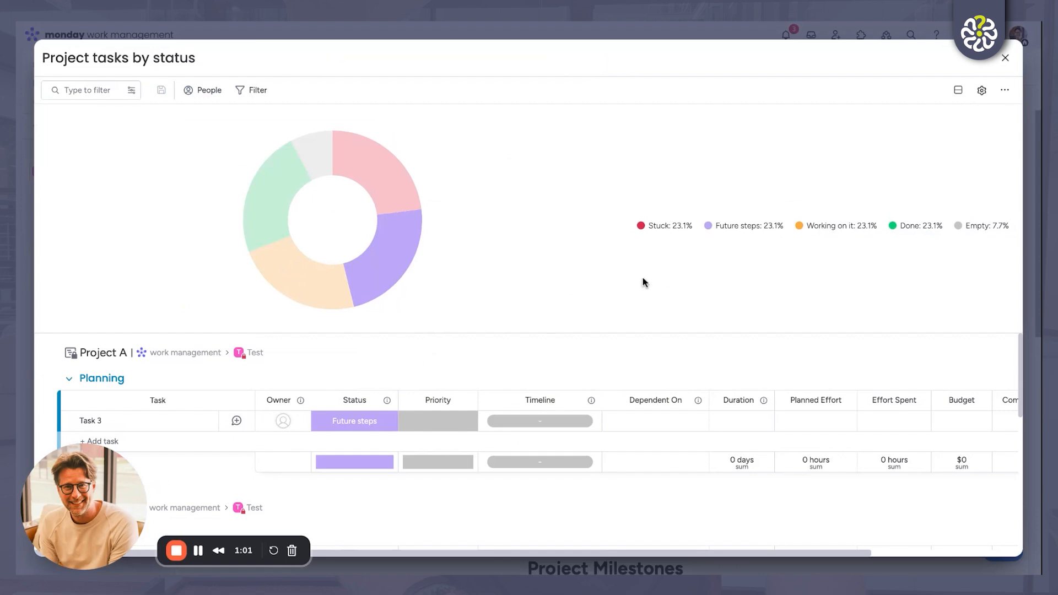
pyautogui.click(1005, 58)
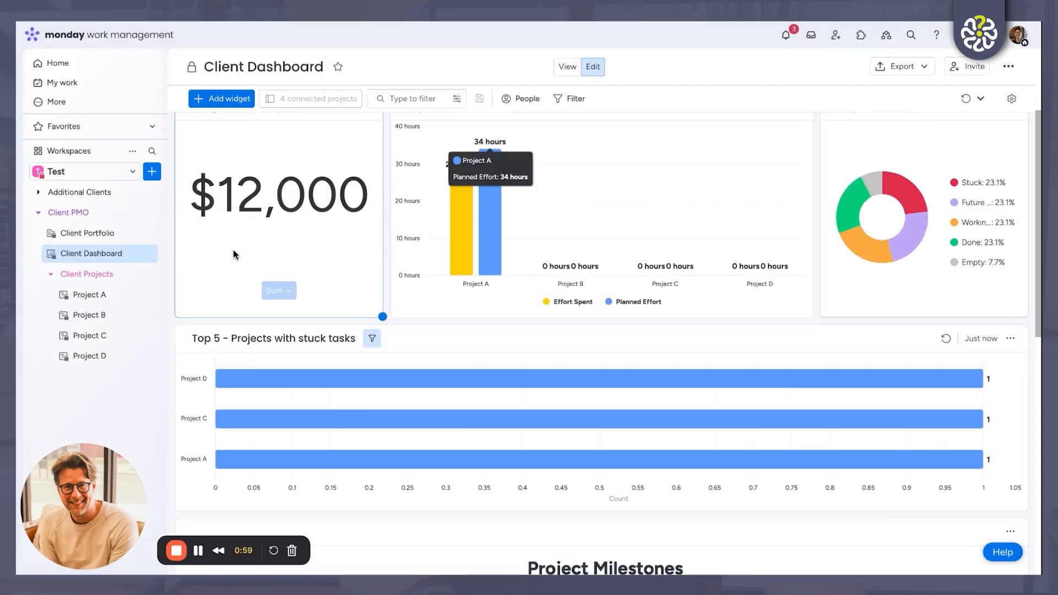
# Step: Create a new project named "Social Media Campaign" in the Client Portfolio, based on the Client Project Template
pyautogui.click(93, 236)
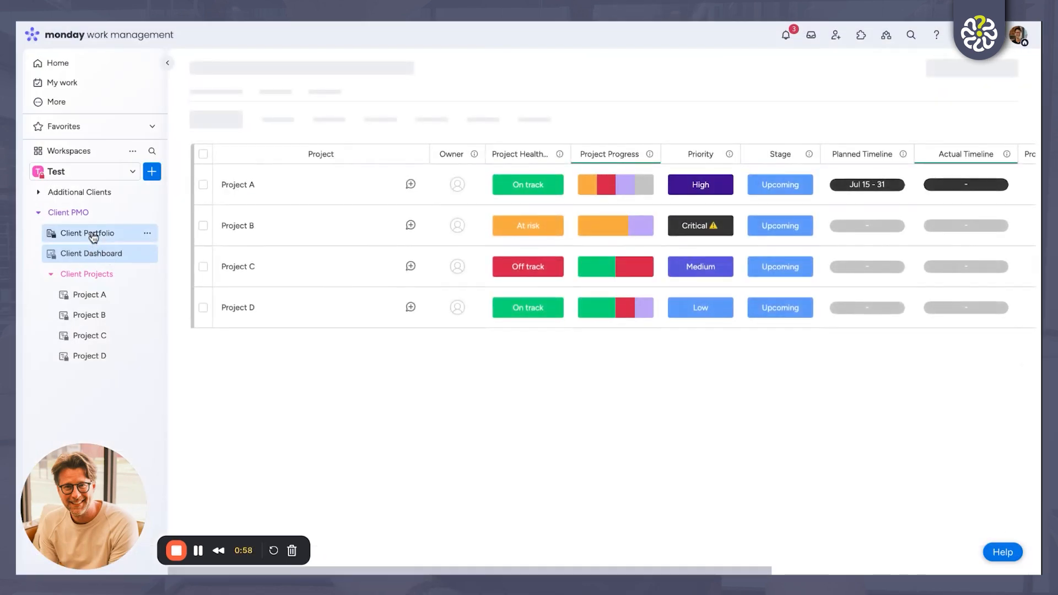
pyautogui.click(221, 120)
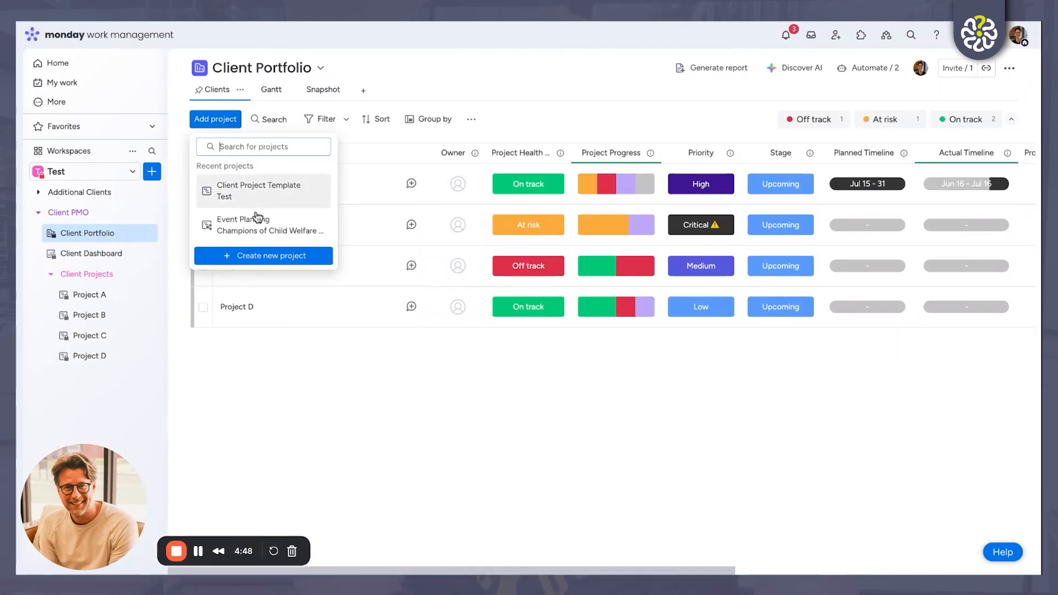
pyautogui.click(264, 256)
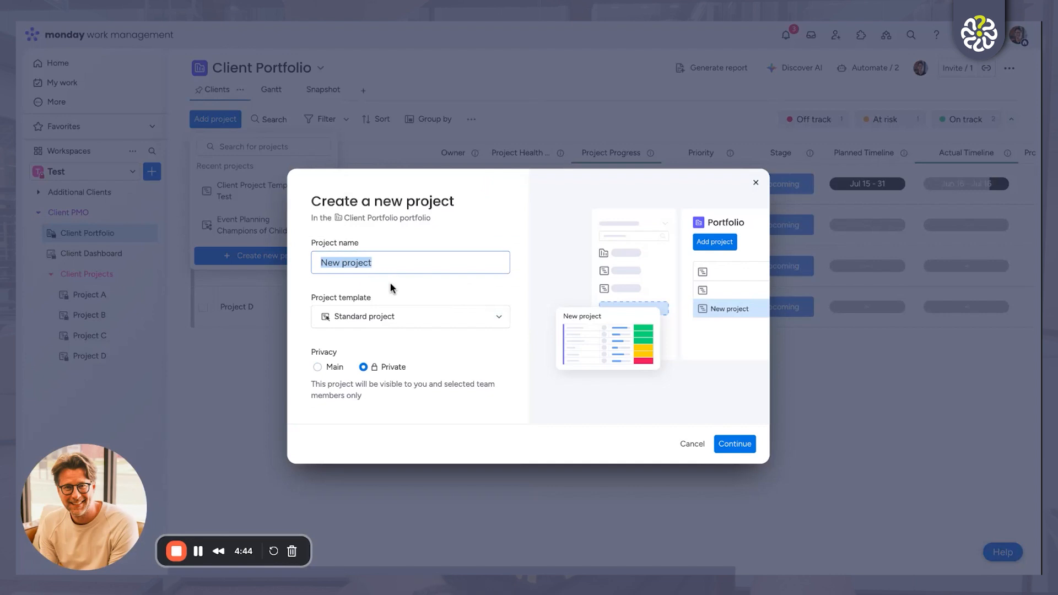
pyautogui.write('Social Media Campaign')
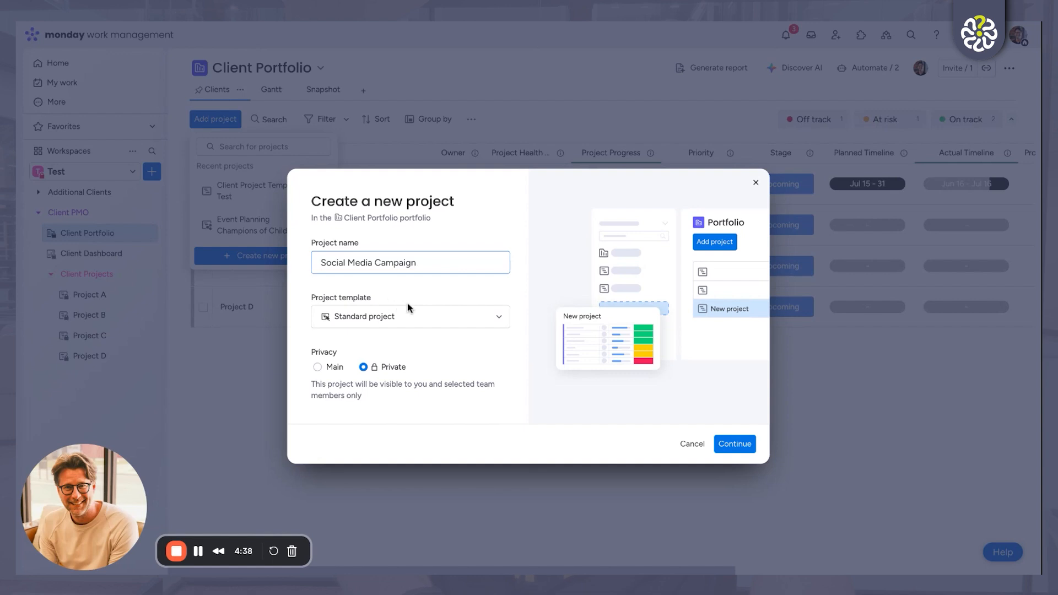
pyautogui.click(429, 322)
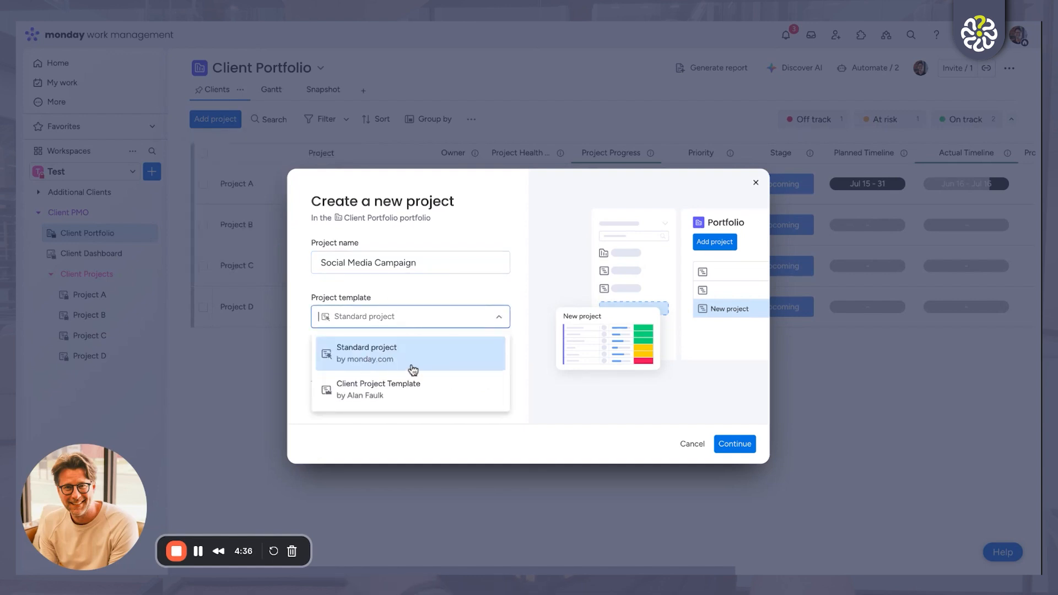
pyautogui.click(397, 396)
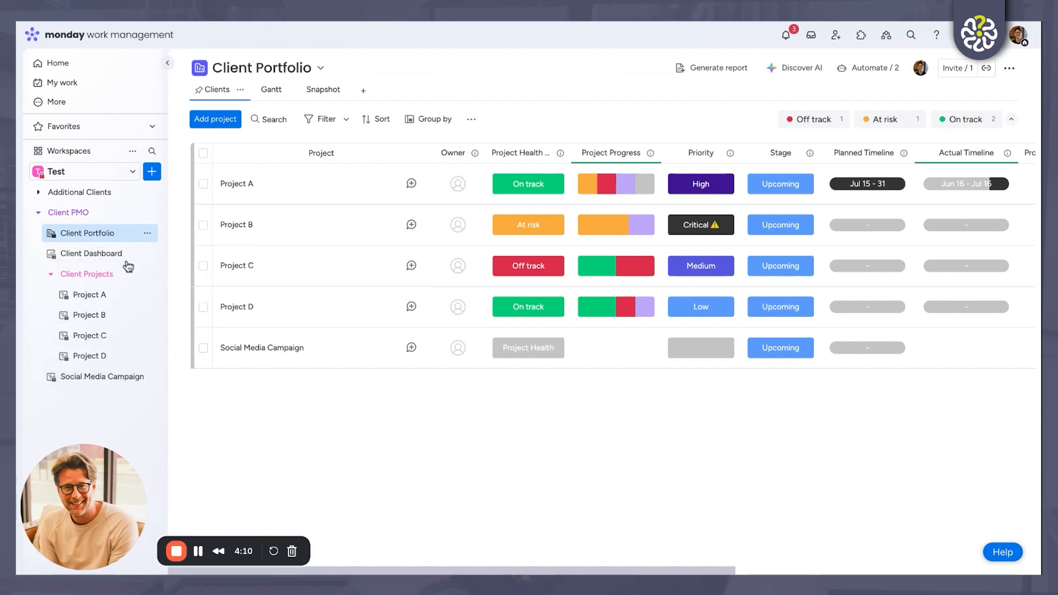
# Step: View the Social Media Campaign project board and return to the Client Portfolio
pyautogui.click(93, 386)
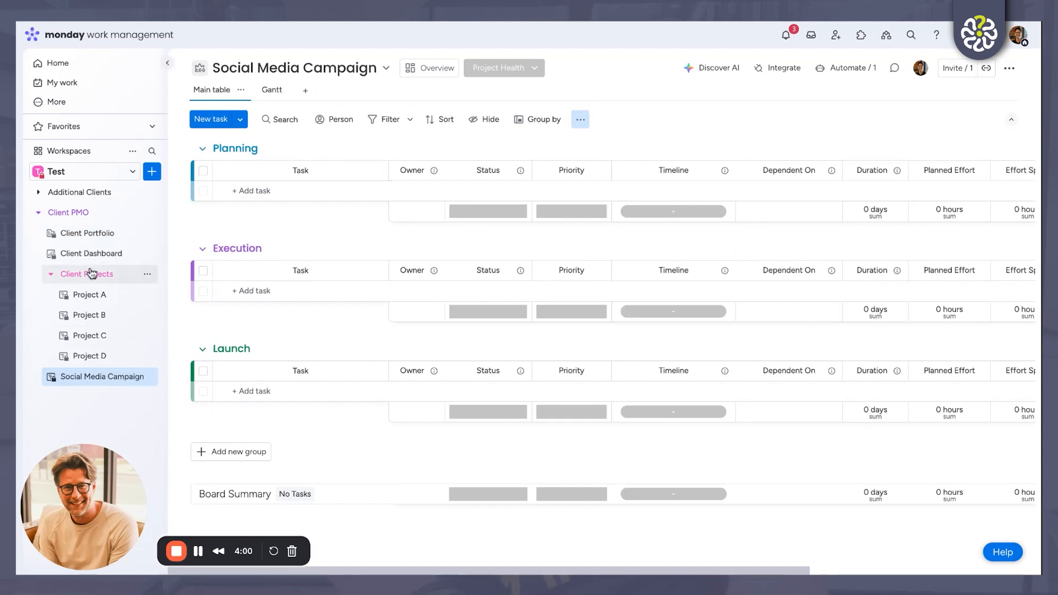
pyautogui.click(92, 240)
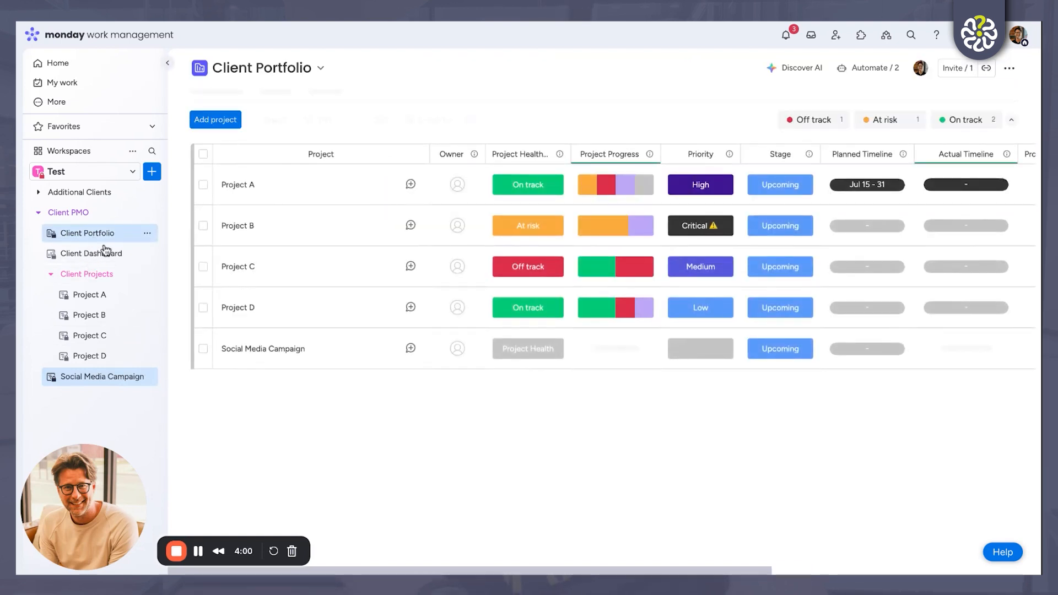